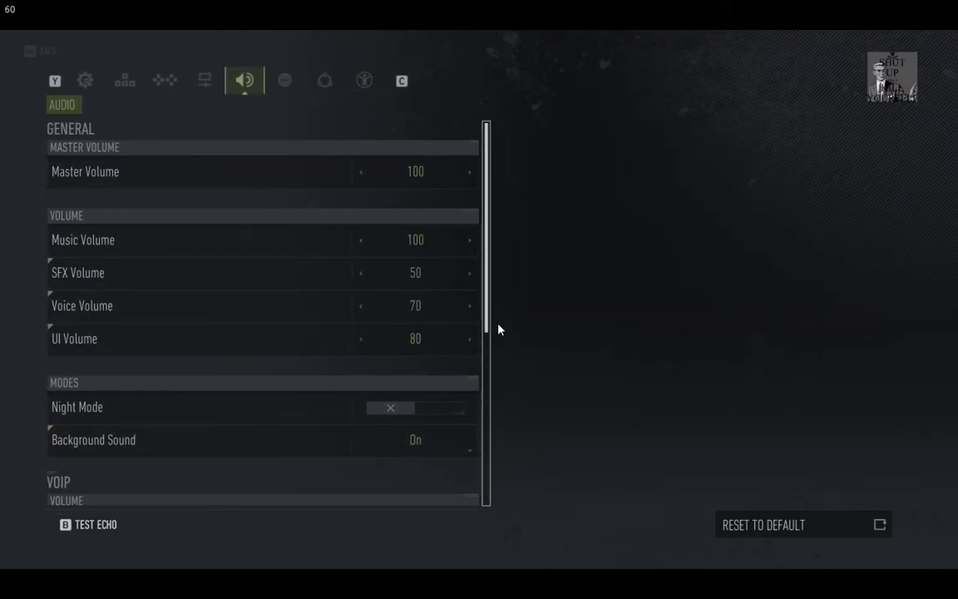
Leave the game and reach App volume and device preferences via the tray's Sound settings.
{"action": "key", "text": "alt+Tab"}
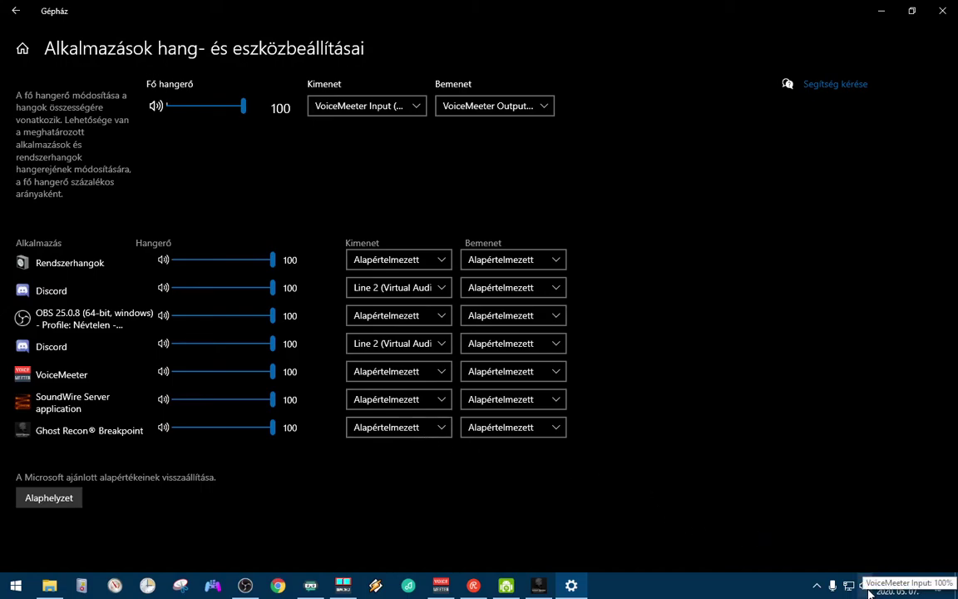
{"action": "right_click", "coordinate": [870, 591]}
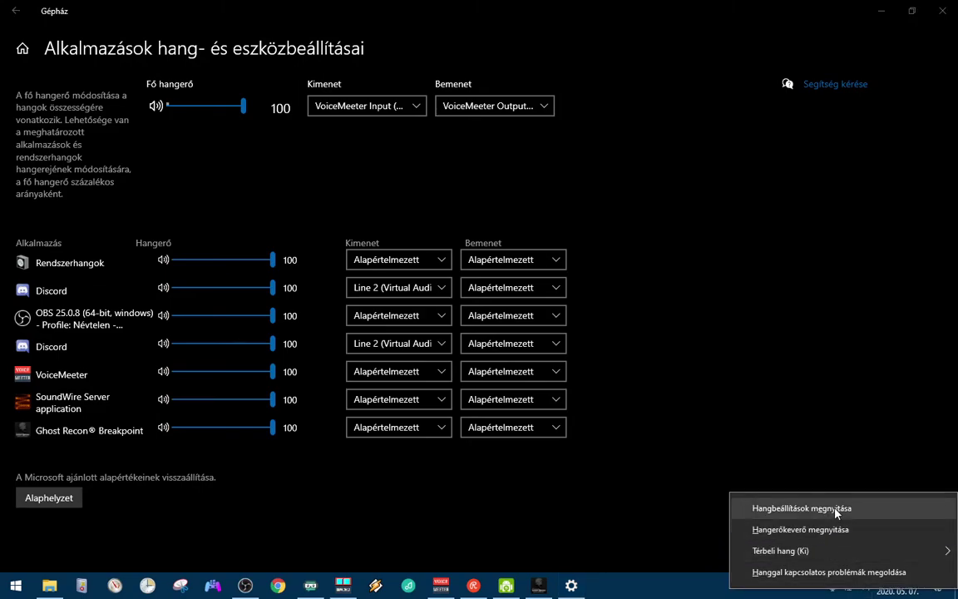
{"action": "left_click", "coordinate": [838, 512]}
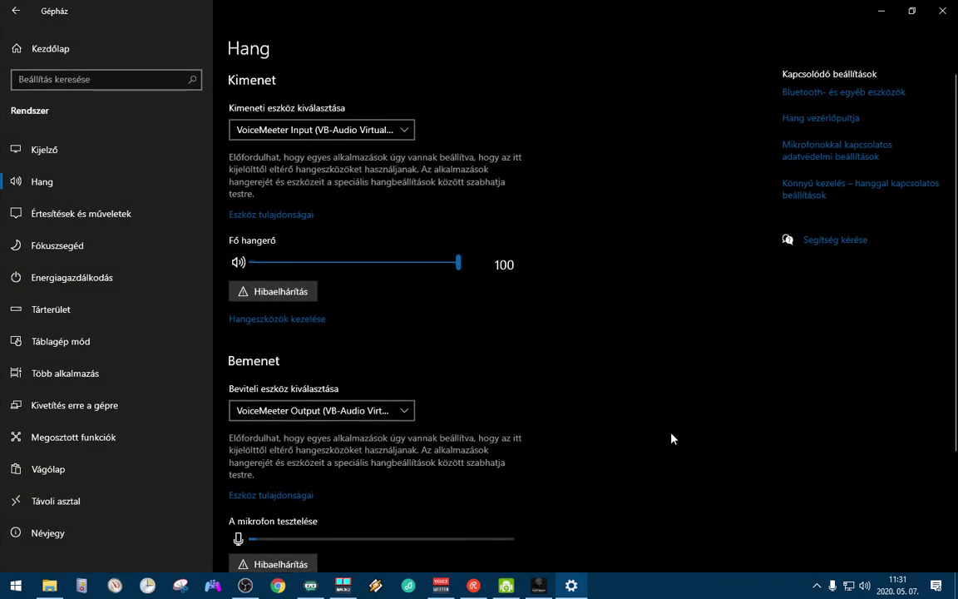
{"action": "scroll", "coordinate": [672, 438], "scroll_direction": "down", "scroll_amount": 3}
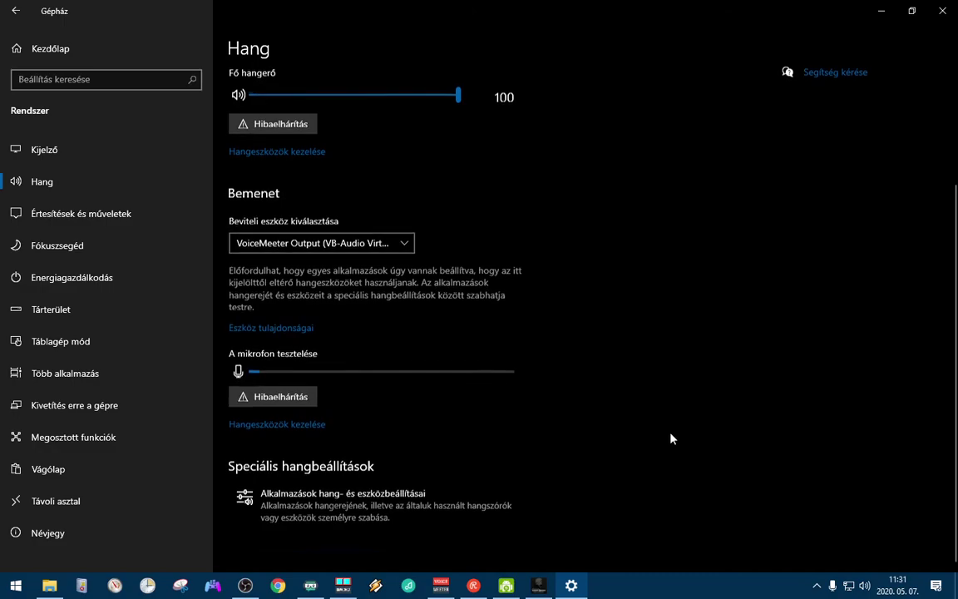
{"action": "left_click", "coordinate": [452, 514]}
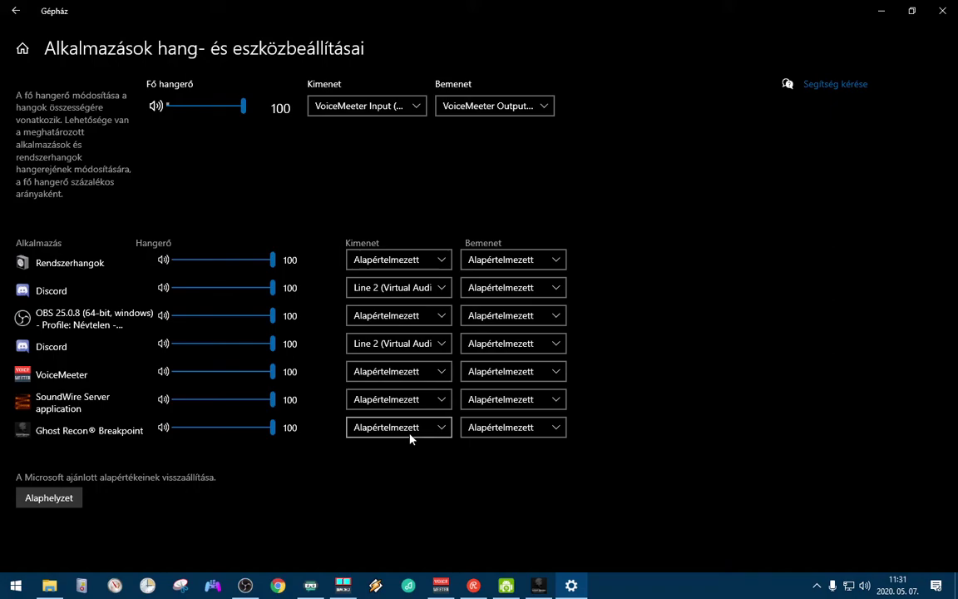
Set Ghost Recon Breakpoint's output to VoiceMeeter Input (VB-Audio VoiceMeeter VAIO) and return to the game.
{"action": "left_click", "coordinate": [410, 432]}
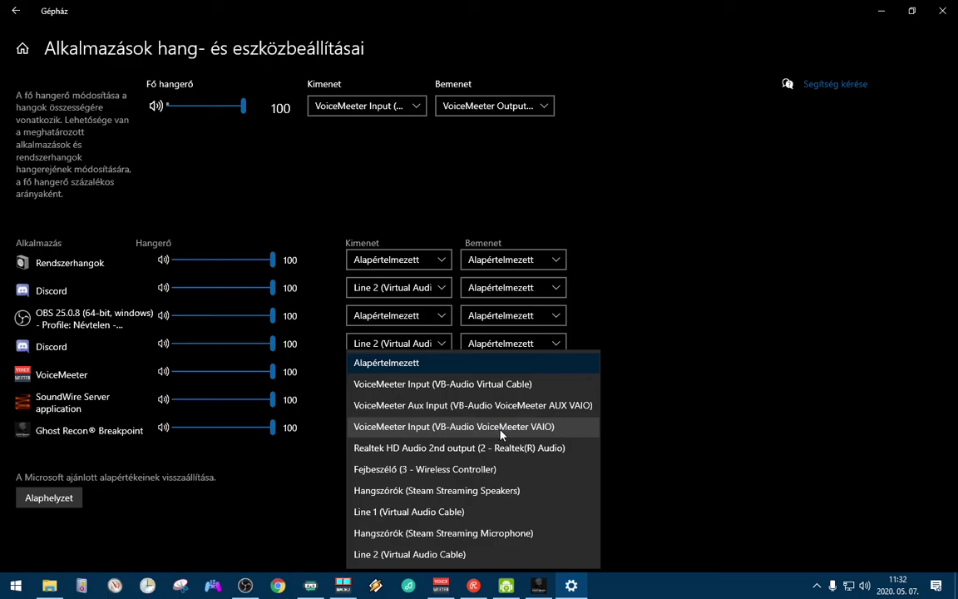
{"action": "left_click", "coordinate": [501, 427]}
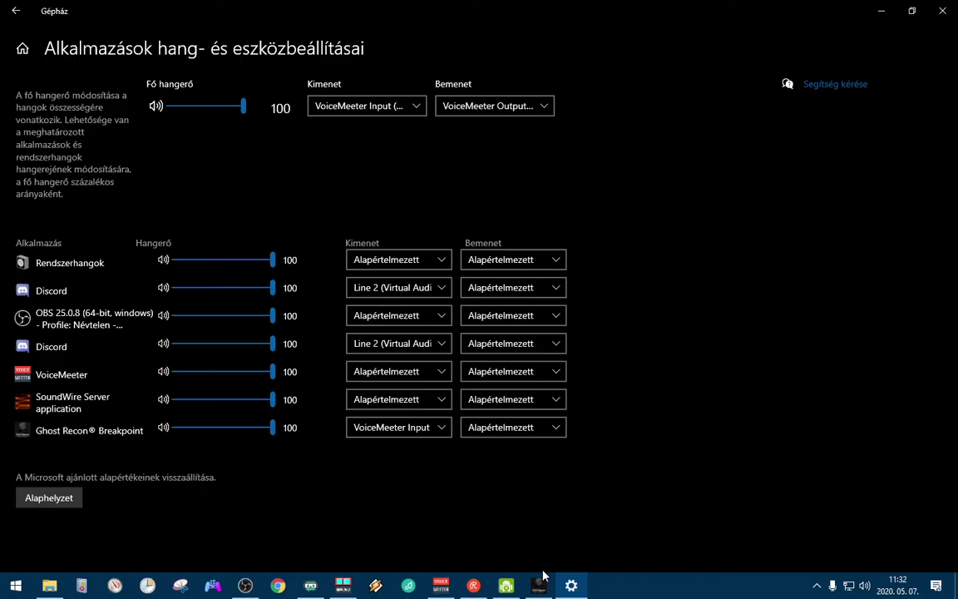
{"action": "left_click", "coordinate": [538, 584]}
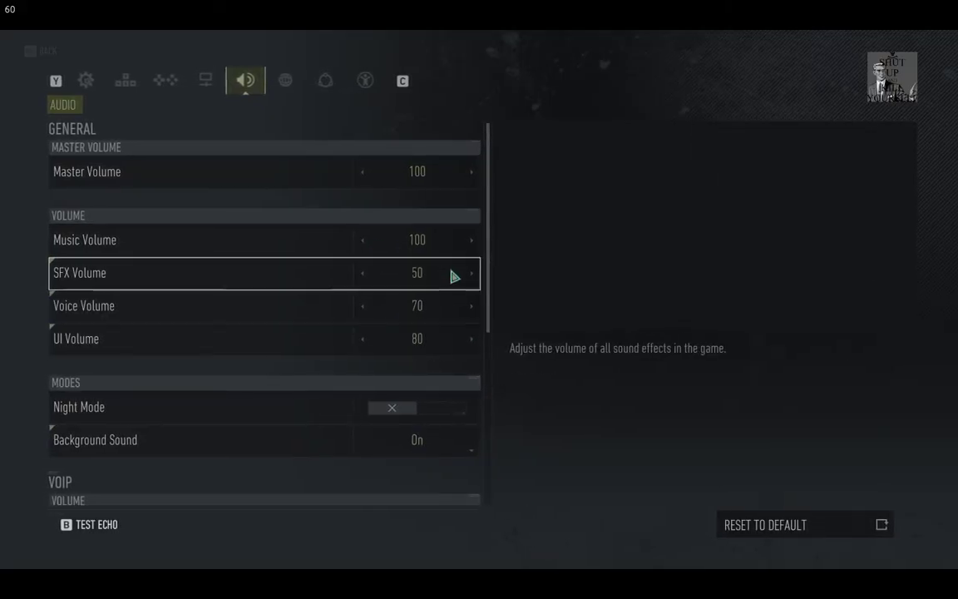